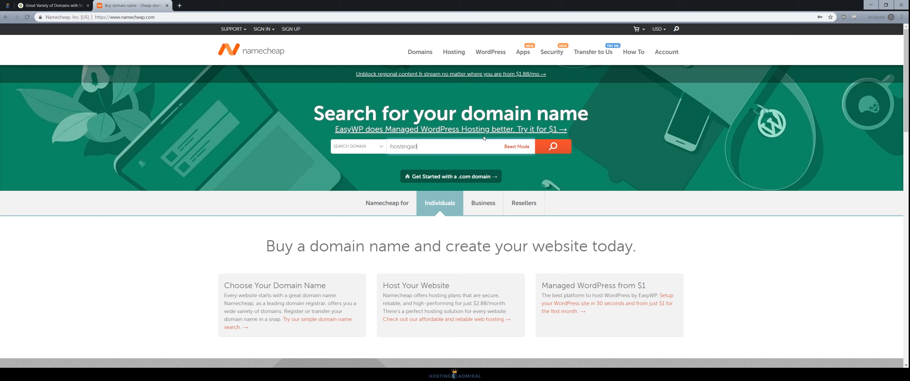
Step: Search Namecheap for hostingadmiraltest.com and add it to the cart
text(miraltest.com)
key(Return)
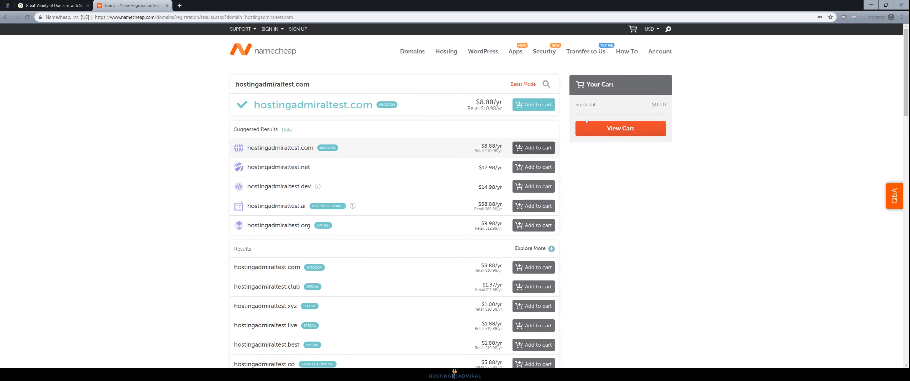
click(533, 104)
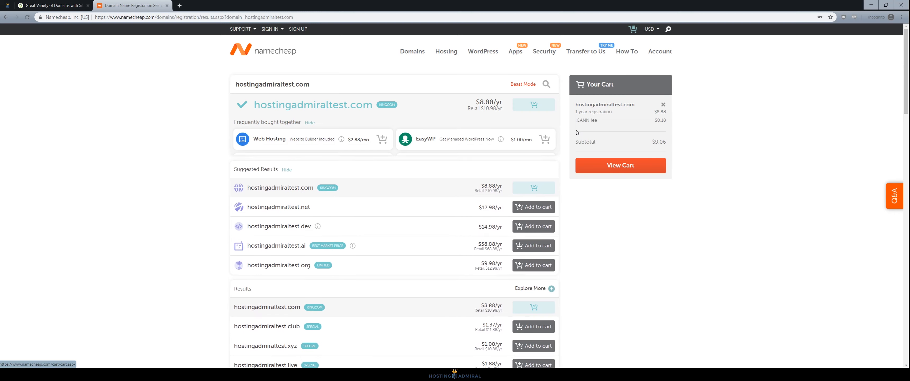
Step: In the cart, turn on auto-renew and confirm the $9.06 domain order
click(650, 170)
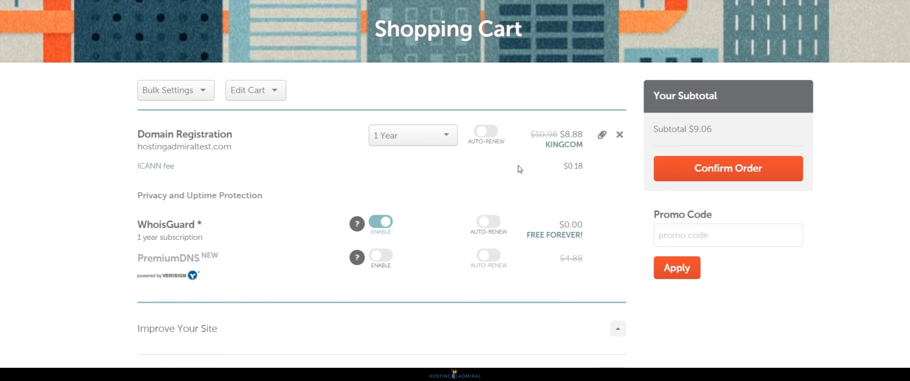
click(489, 137)
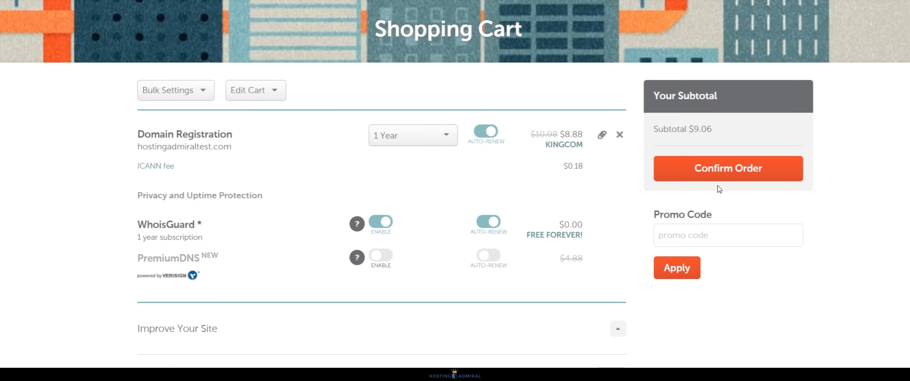
click(727, 172)
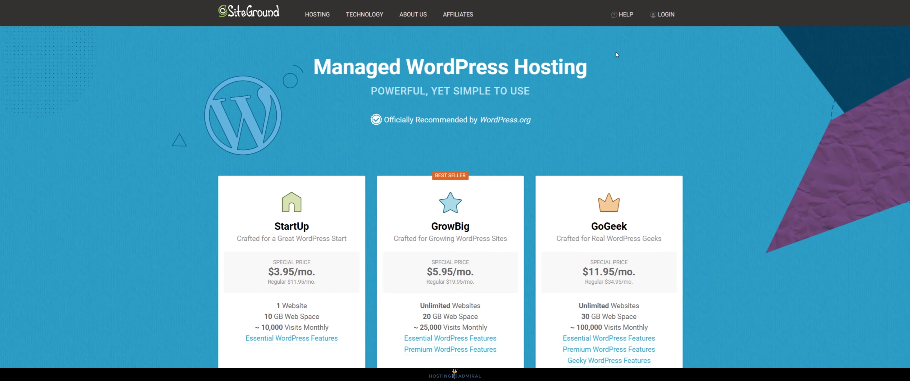
Step: Compare the StartUp, GrowBig and GoGeek plans, then get the GrowBig plan
scroll(591, 84, down, 2)
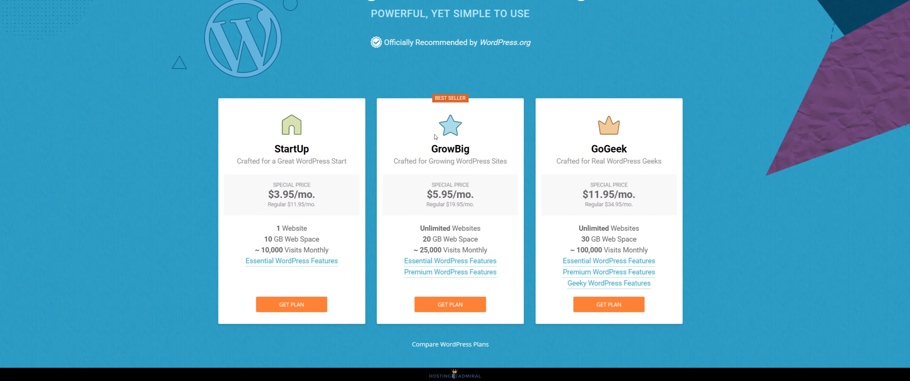
drag(472, 155, 427, 151)
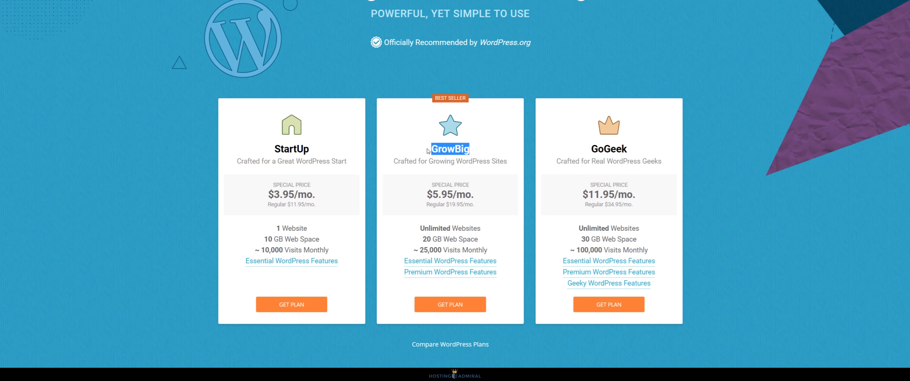
drag(313, 149, 273, 148)
click(313, 147)
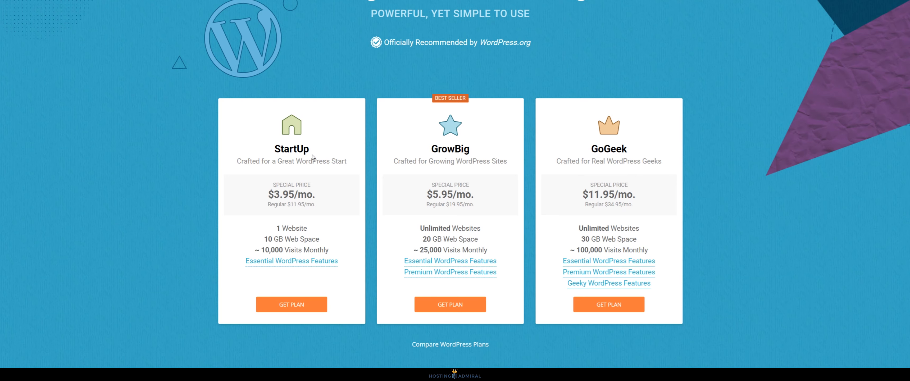
drag(310, 150, 274, 150)
click(328, 149)
drag(481, 153, 433, 155)
click(483, 153)
drag(472, 153, 433, 150)
click(482, 152)
drag(476, 151, 461, 156)
drag(629, 151, 605, 151)
click(602, 152)
click(472, 310)
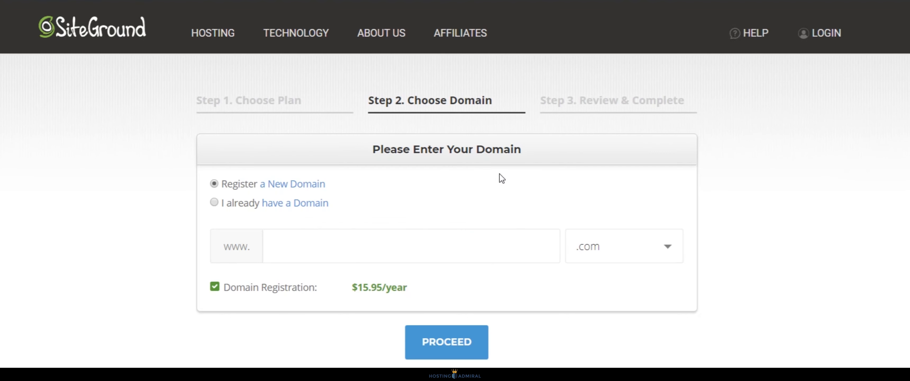
Step: Choose 'I already have a Domain', paste hostingadmiraltest.com and proceed
click(230, 205)
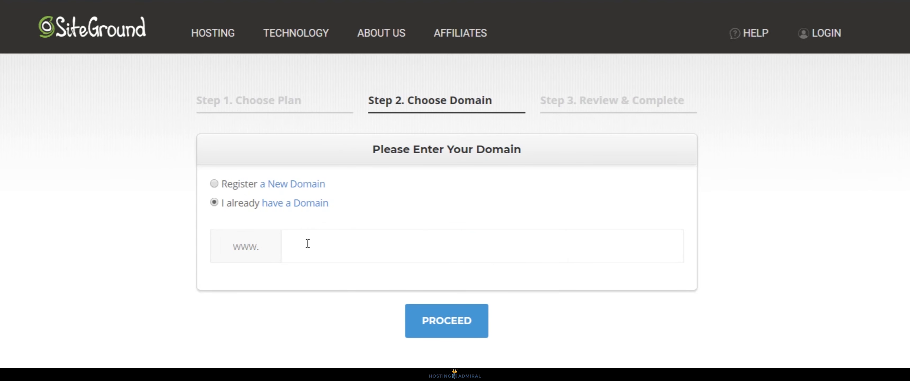
click(374, 245)
text(hostingadmiraltest.com)
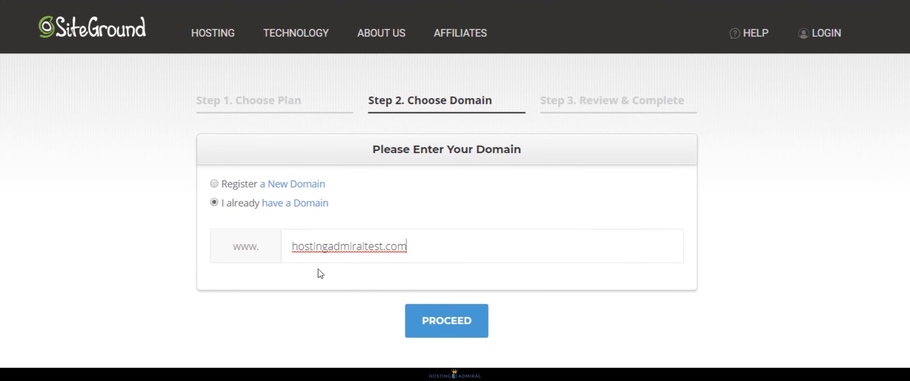
key(ctrl+a)
click(477, 255)
click(467, 320)
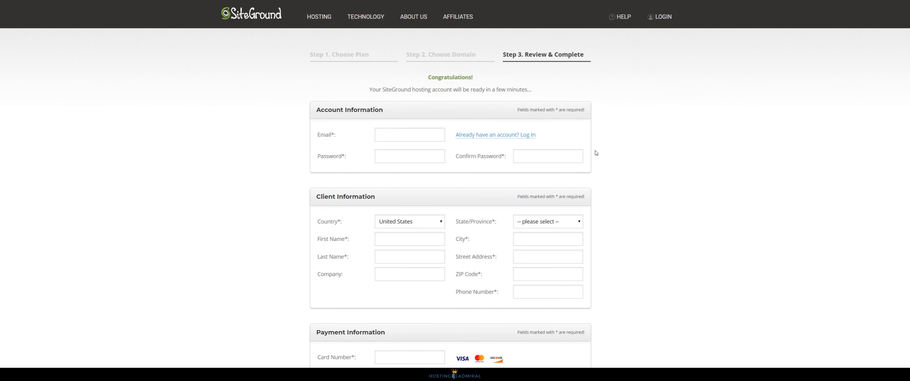
Step: Agree to the terms of service and pay $71.40 for 12 months of hosting
scroll(678, 106, down, 12)
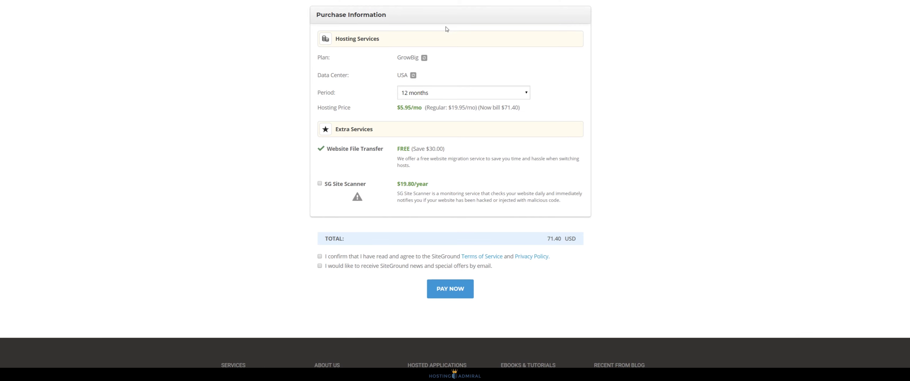
drag(421, 18, 237, 21)
click(283, 52)
click(320, 257)
click(452, 292)
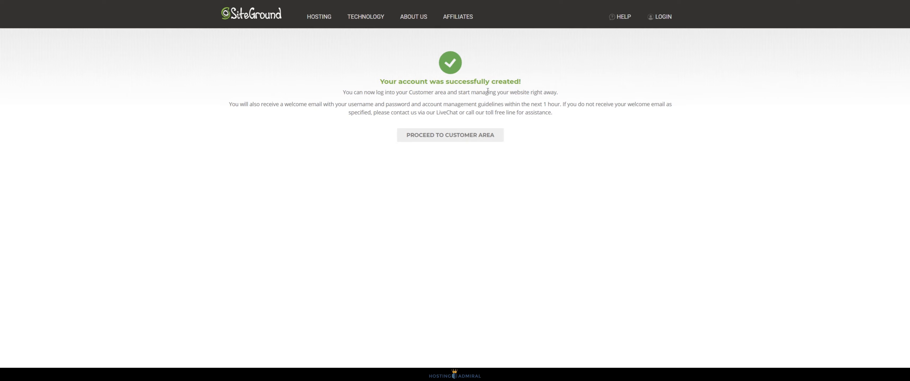
Step: From the Customer Area's Websites list, resume setup of the pending hostingadmiraltest.com site
click(470, 137)
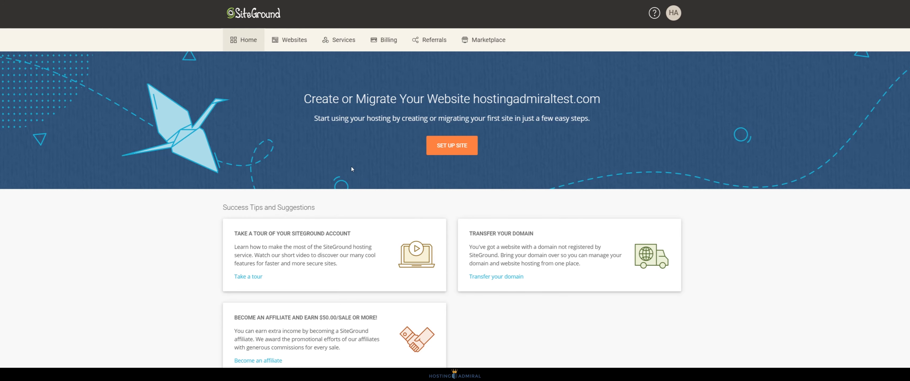
scroll(550, 134, down, 5)
scroll(565, 219, up, 5)
click(300, 50)
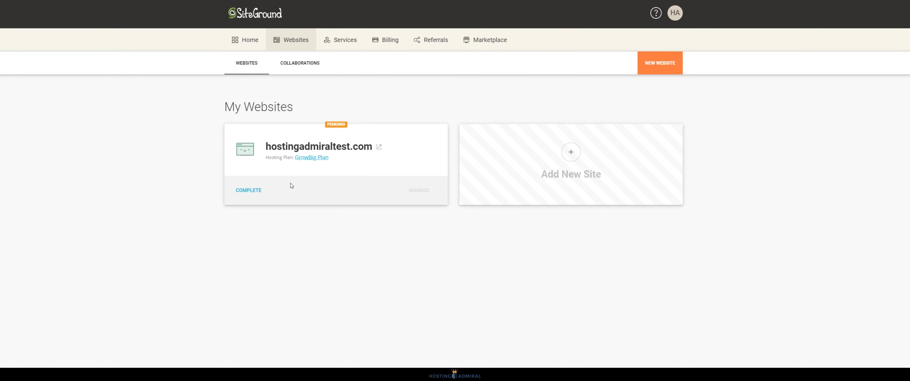
click(249, 191)
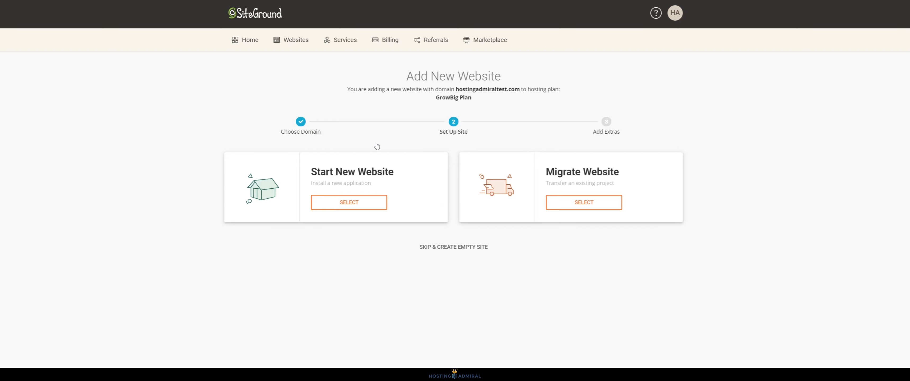
Step: Start a new WordPress website with the admin email and password, then finish
click(360, 206)
scroll(389, 212, down, 2)
click(317, 255)
scroll(354, 212, down, 2)
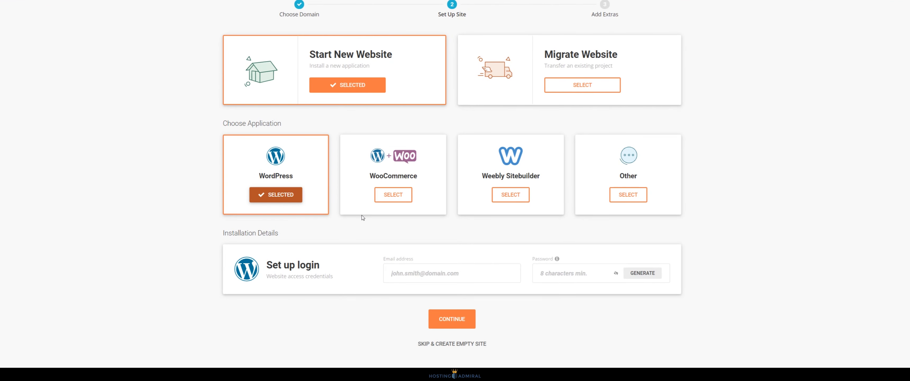
click(441, 270)
key(Tab)
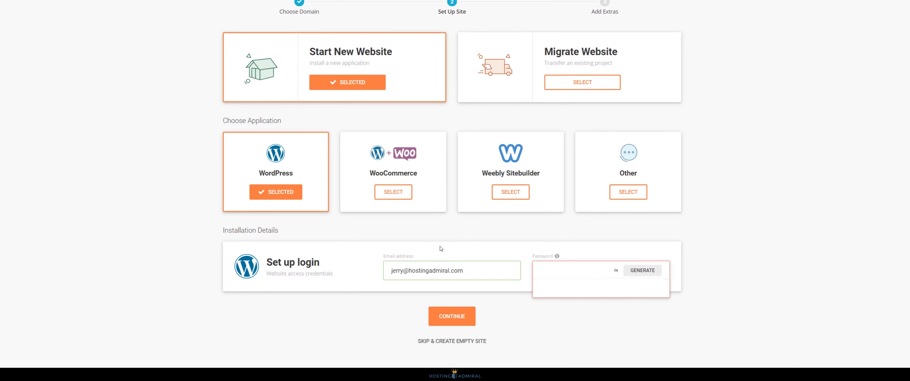
click(468, 325)
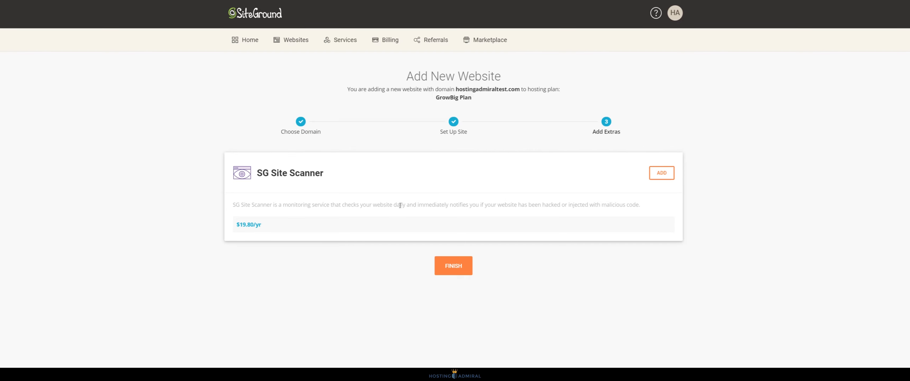
click(442, 269)
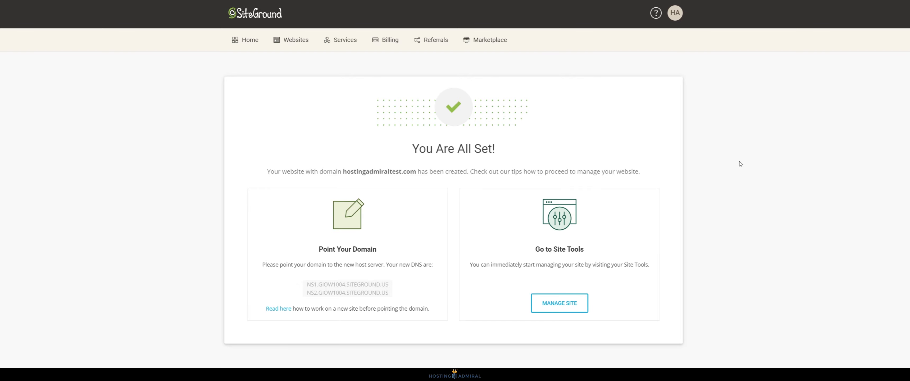
Step: Load hostingadmiraltest.com in a new private browser tab
drag(509, 147, 393, 141)
click(490, 146)
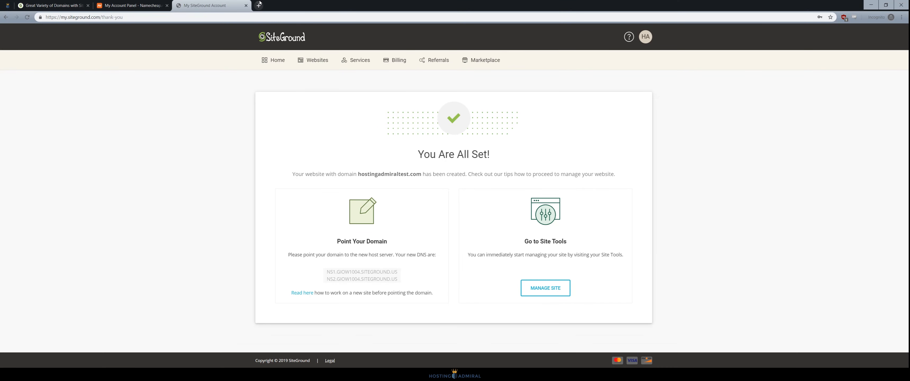
click(259, 5)
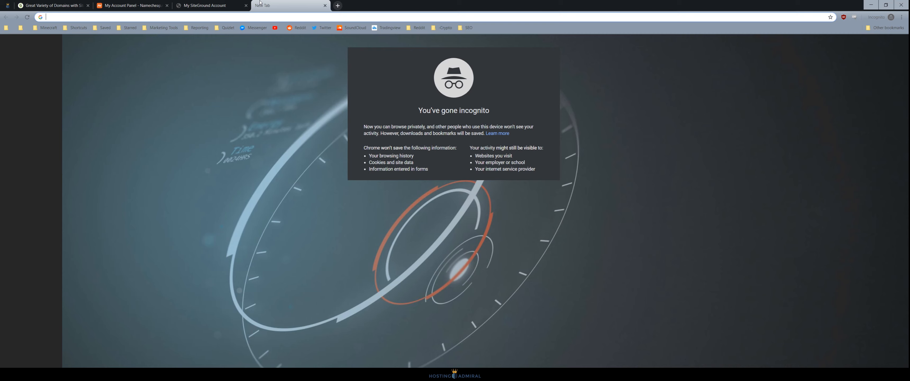
text(http://hostingadmiraltest.com)
key(Return)
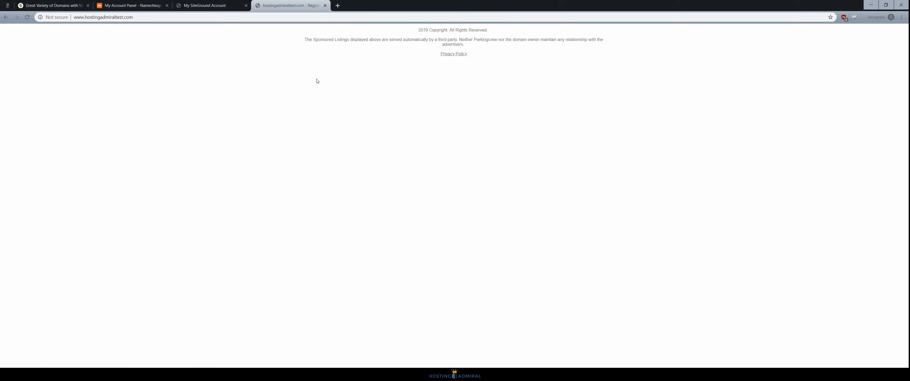
Step: Back on SiteGround, select nameservers NS1 and NS2.GIOW1004.SITEGROUND.US
click(216, 4)
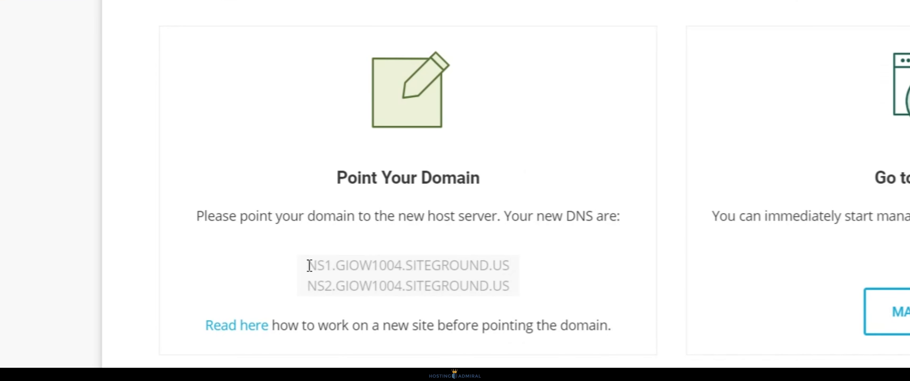
drag(328, 272, 398, 280)
click(391, 275)
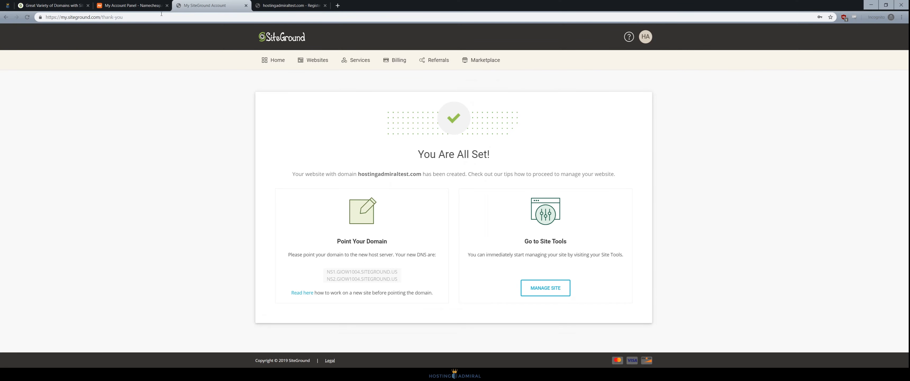
Step: Open the Namecheap management page for hostingadmiraltest.com
click(159, 5)
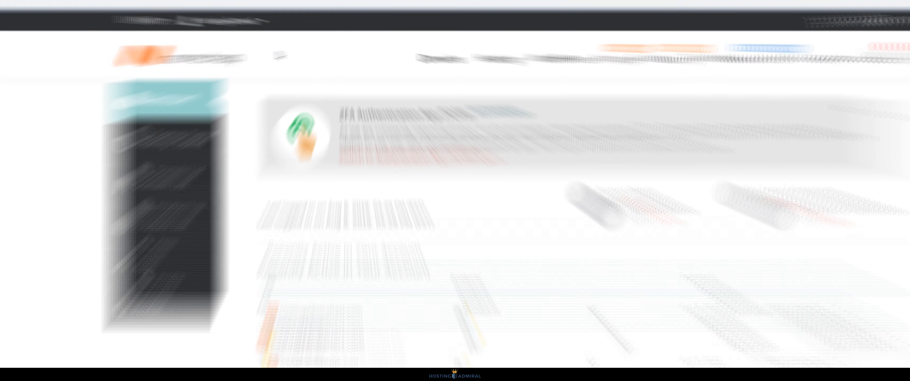
click(287, 30)
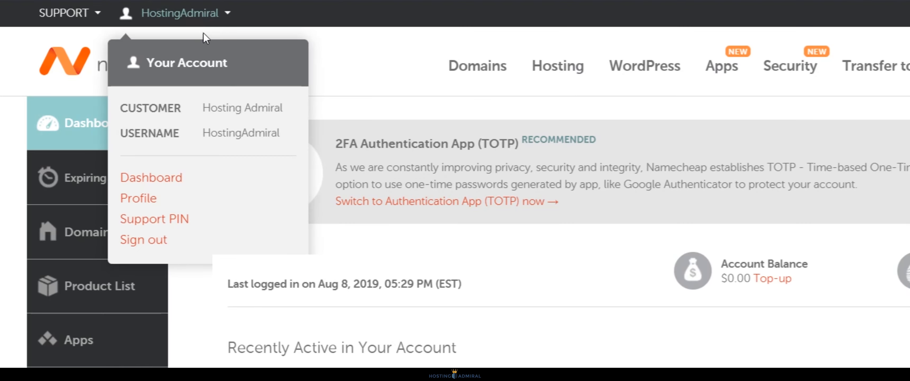
click(163, 178)
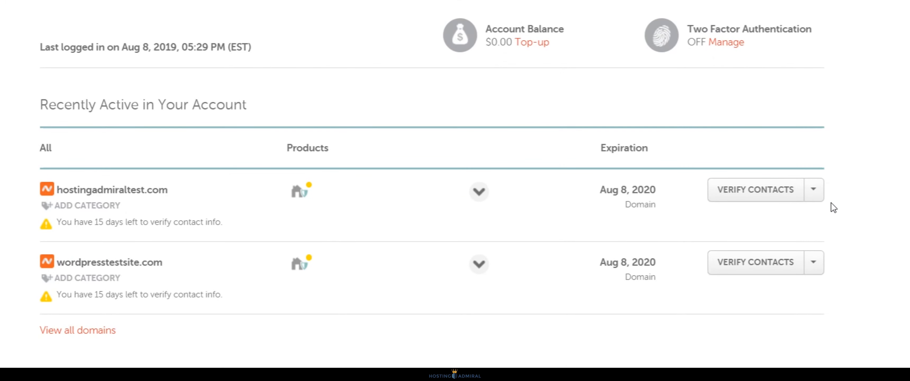
click(814, 193)
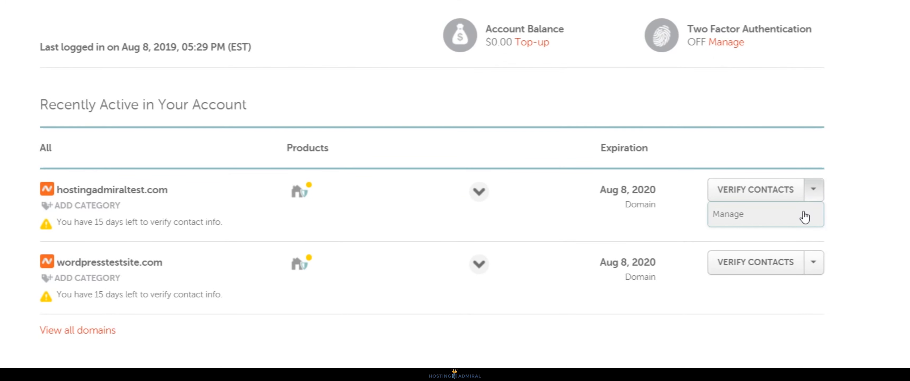
click(818, 196)
click(818, 197)
click(827, 222)
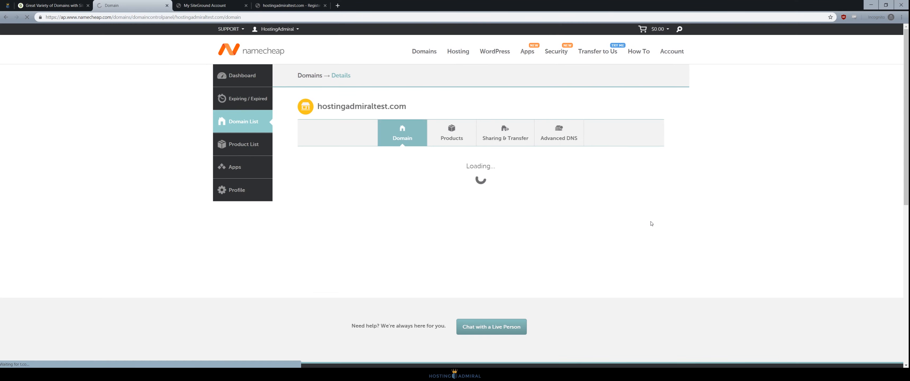
scroll(620, 216, down, 2)
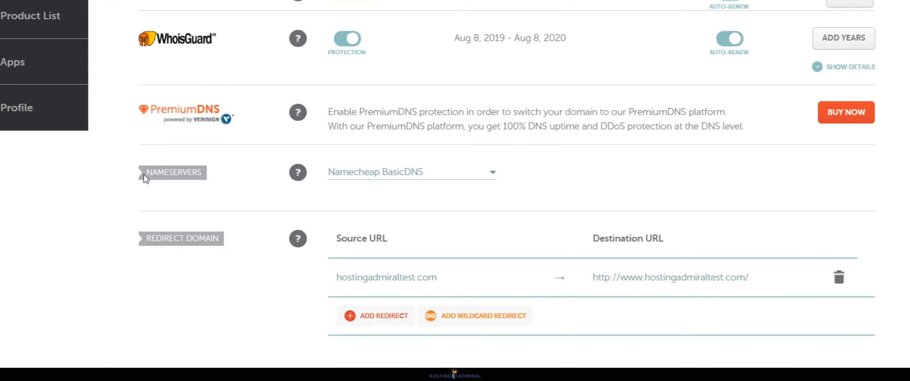
drag(144, 175, 214, 176)
click(214, 176)
Step: Set Custom DNS with NS1 and NS2.GIOW1004.SITEGROUND.US and save
click(491, 176)
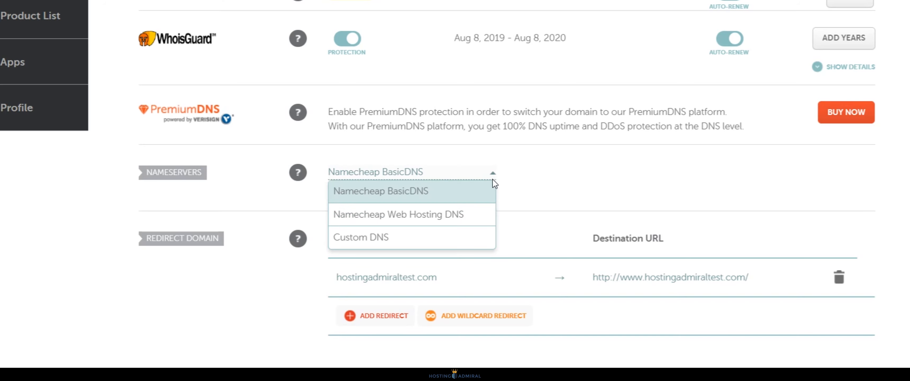
click(426, 245)
click(396, 205)
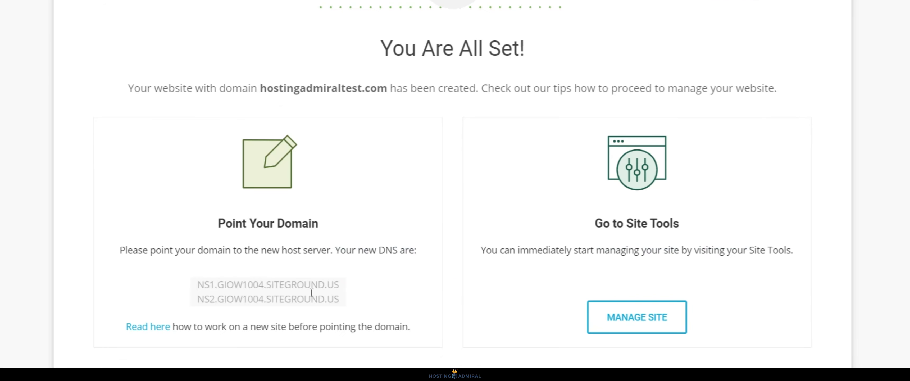
drag(196, 285, 341, 287)
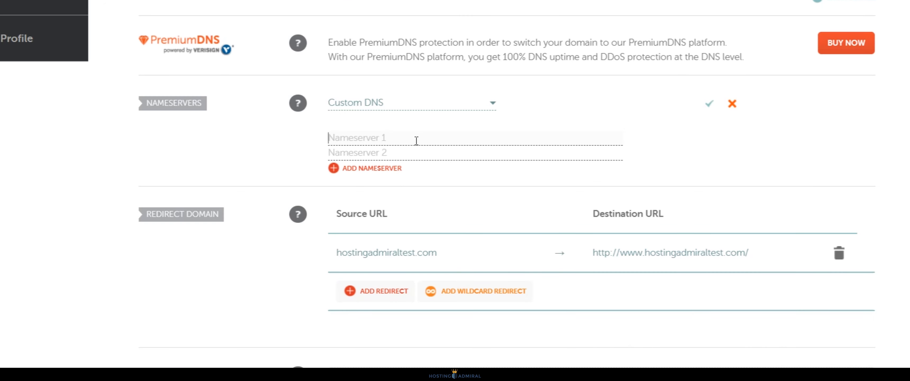
text(NS1.GIOW1004.SITEGROUND.US)
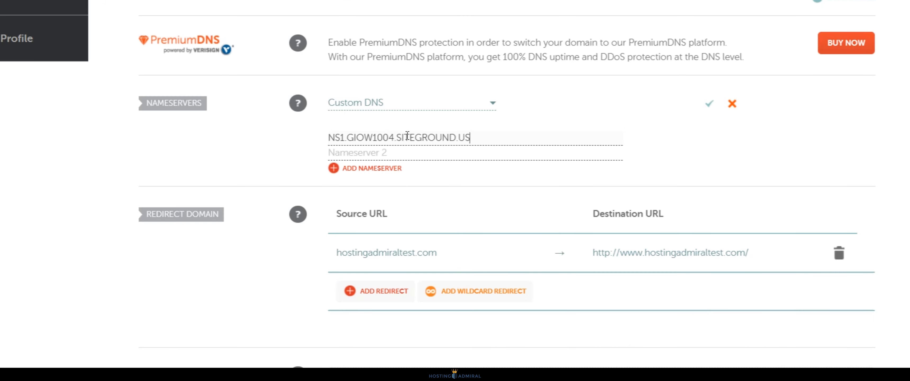
click(416, 157)
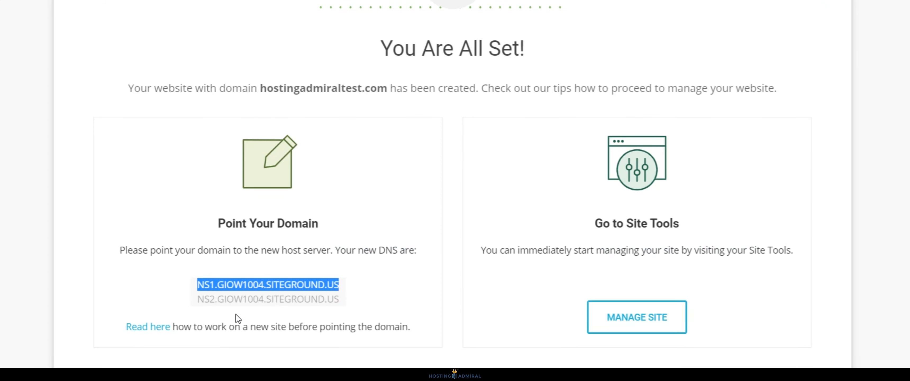
drag(198, 299, 340, 297)
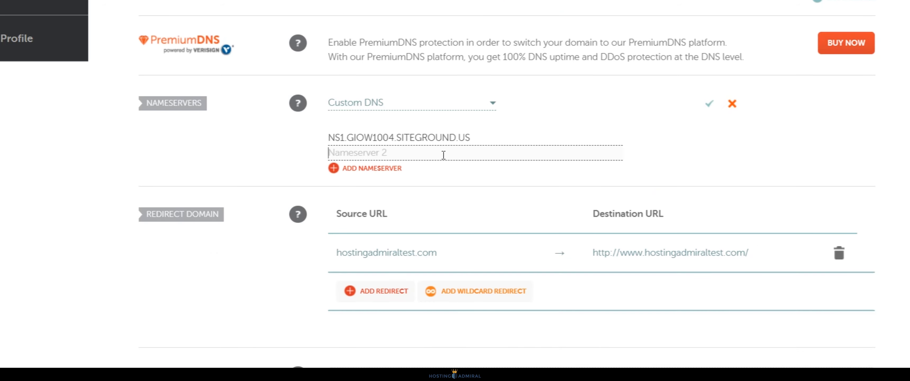
text(NS2.GIOW1004.SITEGROUND.US)
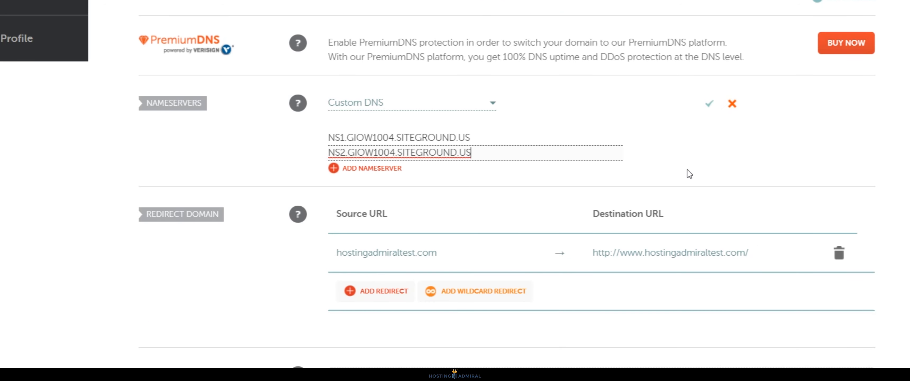
click(710, 104)
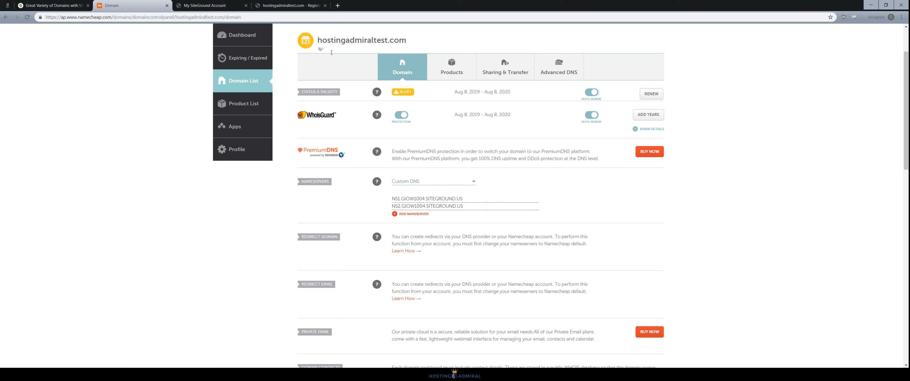
Step: Reload hostingadmiraltest.com until the new WordPress site appears
click(292, 5)
click(261, 18)
key(Return)
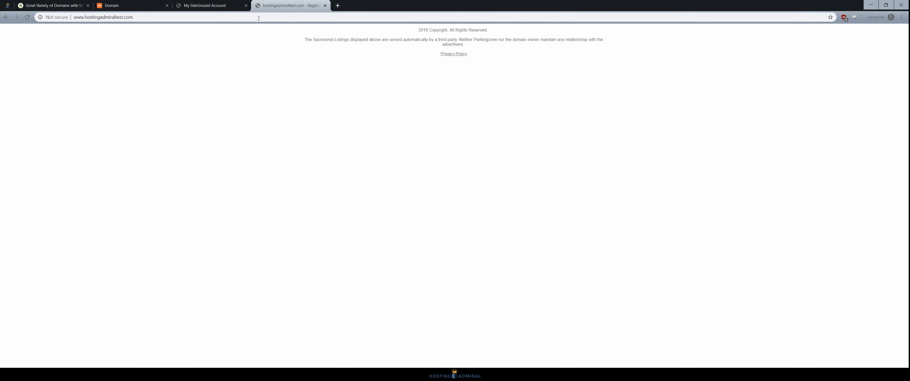
click(259, 17)
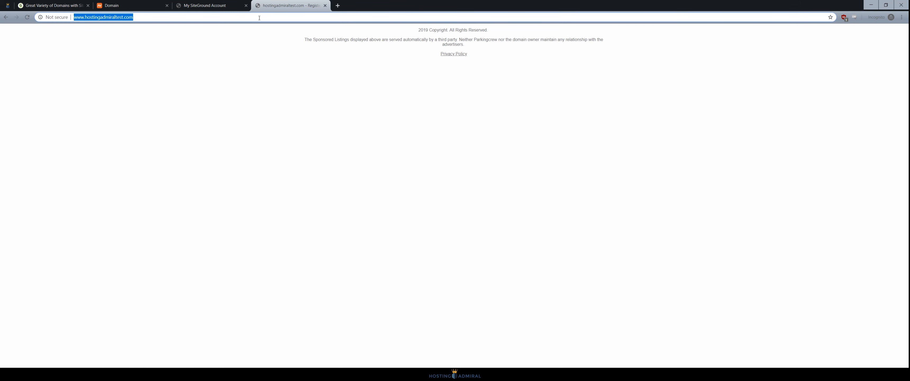
key(Return)
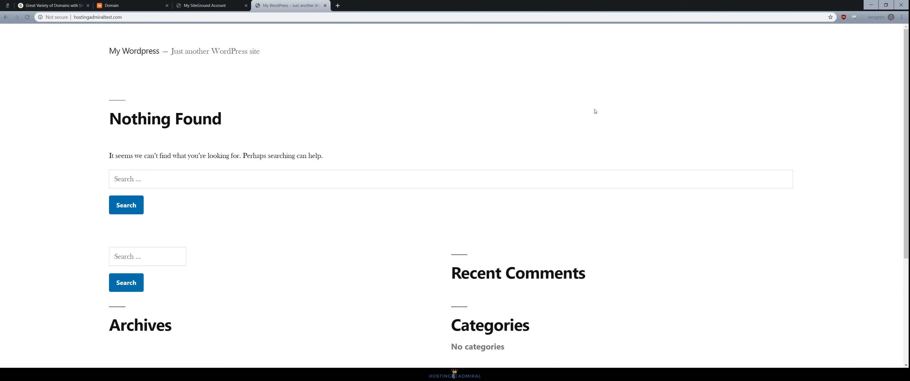
click(176, 18)
key(Return)
scroll(396, 262, down, 5)
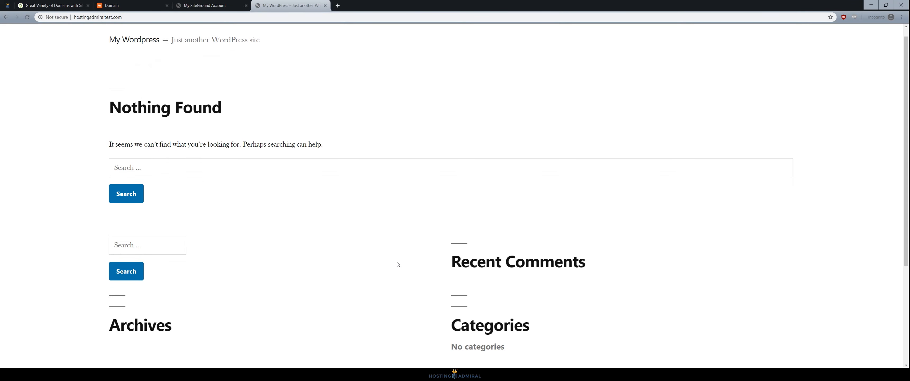
scroll(400, 297, up, 5)
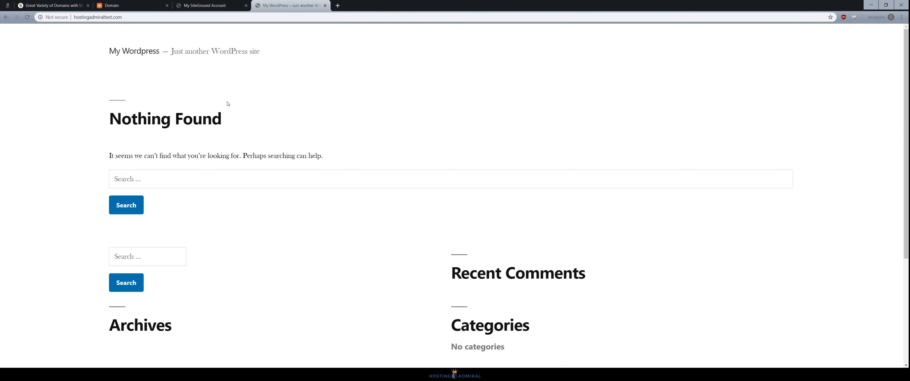
click(77, 17)
click(74, 17)
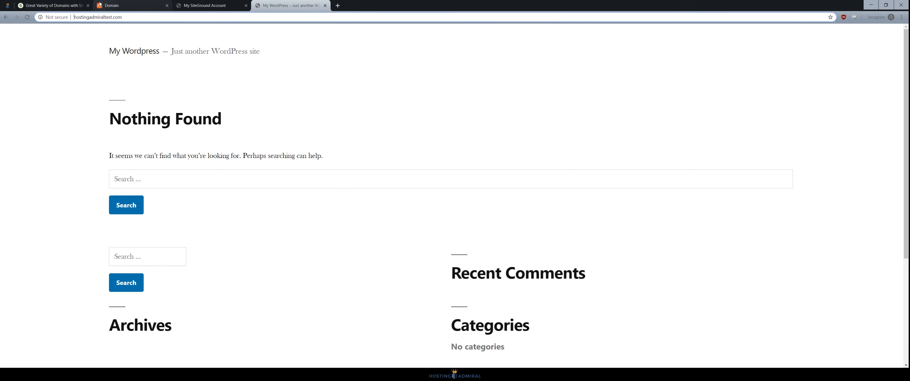
text(www.)
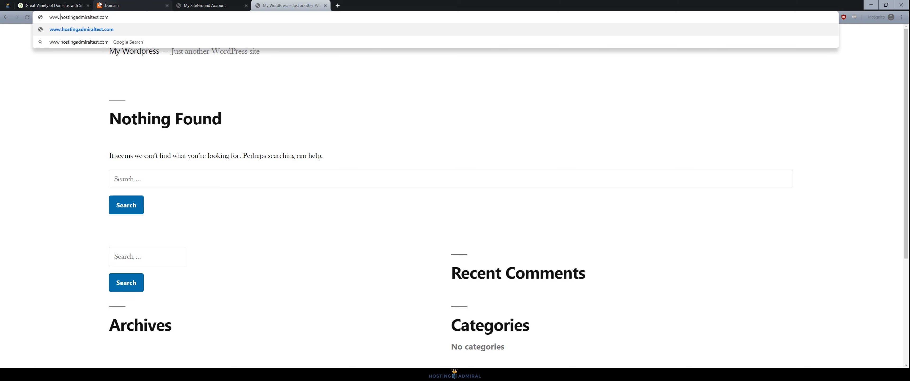
key(Return)
click(78, 17)
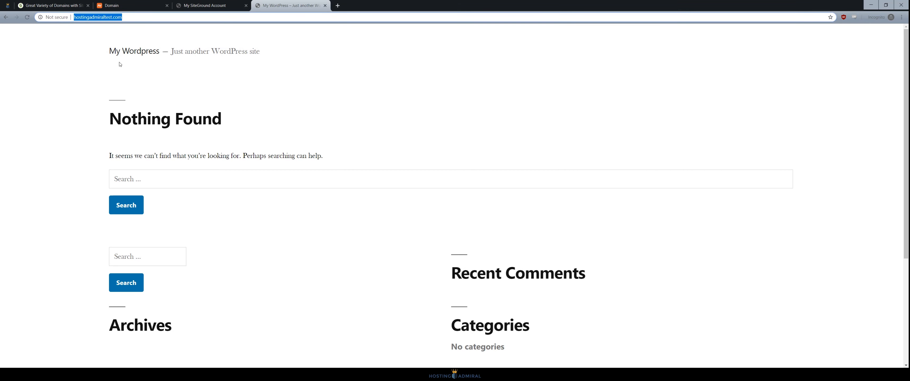
click(79, 57)
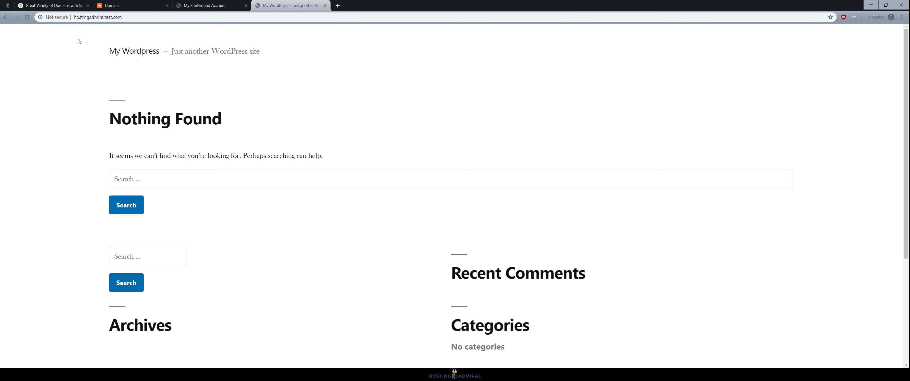
click(73, 17)
key(Home)
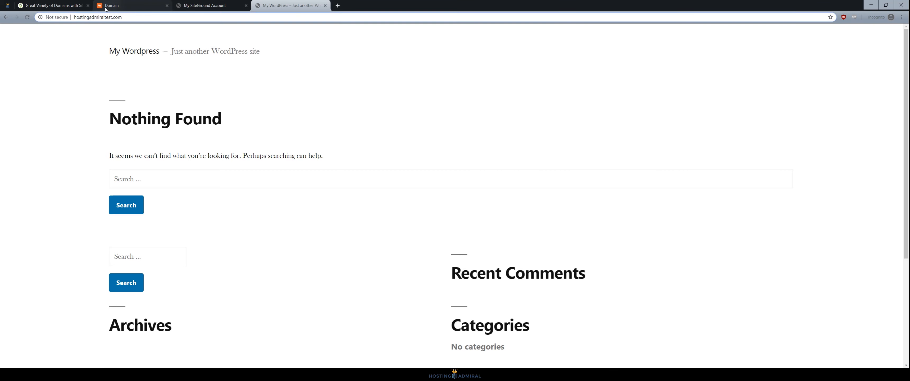
text(www.)
key(Return)
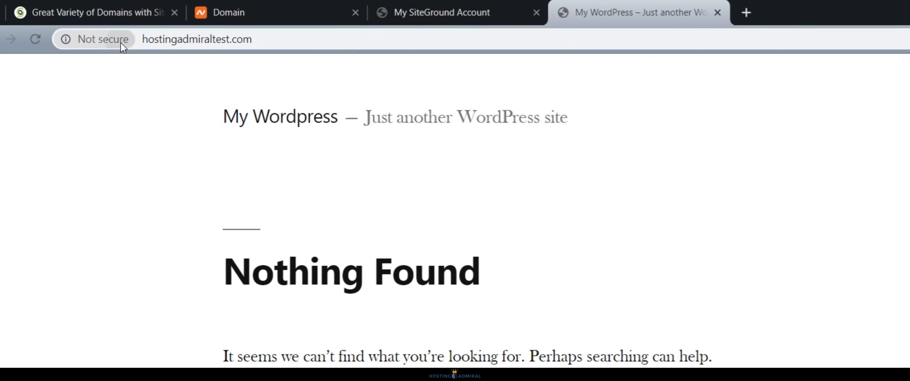
Step: Check the site's Not secure warning, then return to SiteGround's Website Details page
click(120, 42)
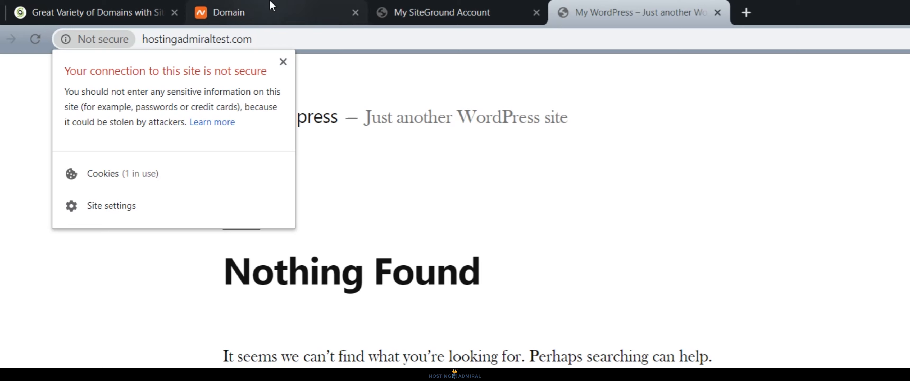
click(284, 62)
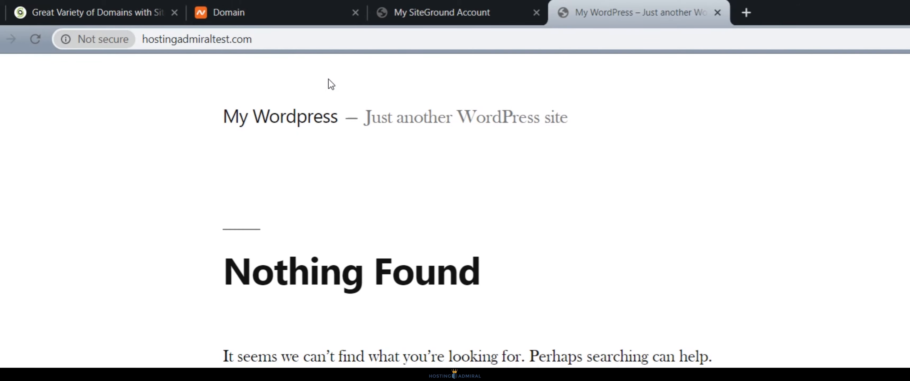
click(441, 12)
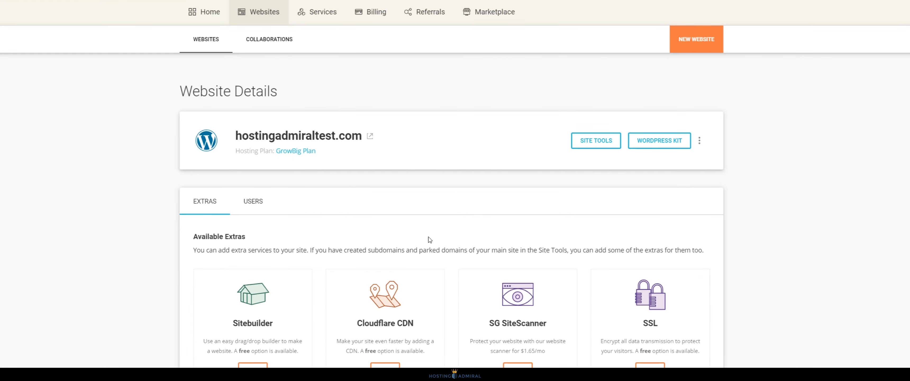
Step: Add the SSL extra, choosing and activating the free Let's Encrypt SSL plan
scroll(657, 338, down, 3)
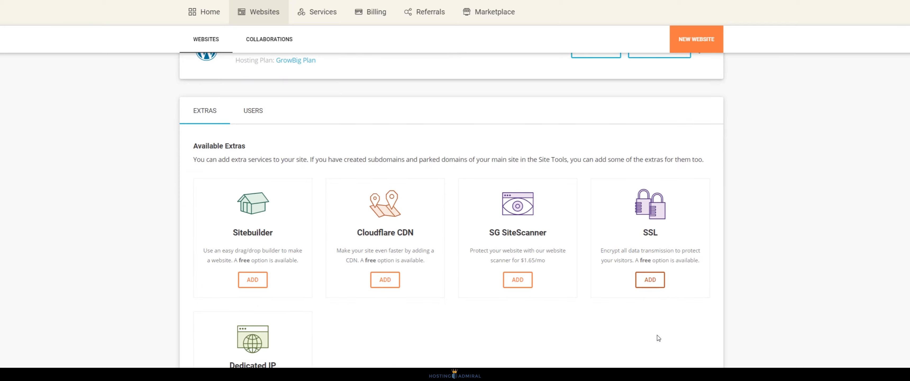
click(649, 283)
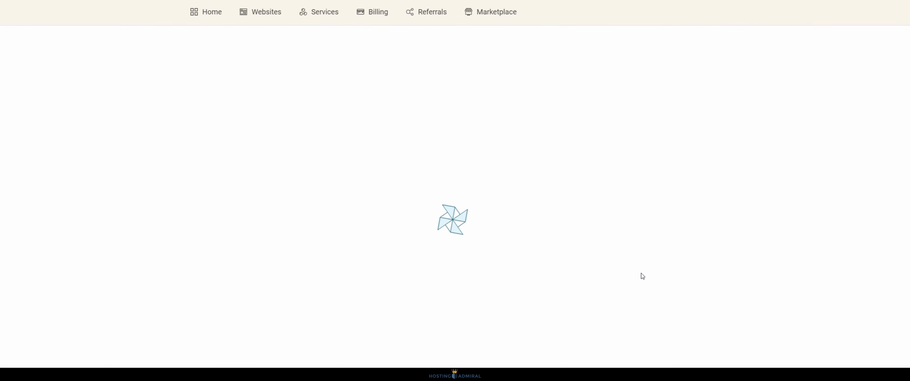
scroll(377, 183, down, 3)
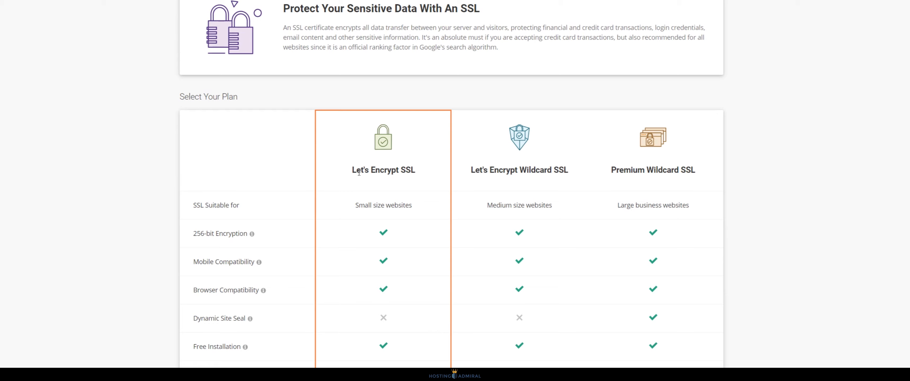
scroll(407, 170, down, 4)
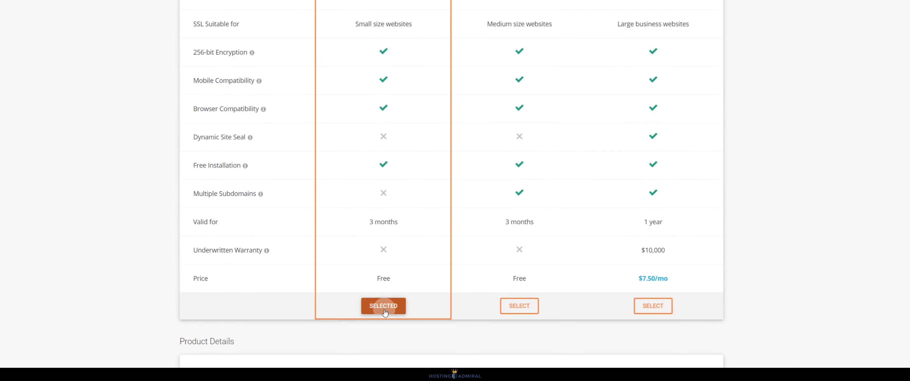
click(384, 308)
scroll(425, 183, down, 4)
scroll(393, 199, down, 2)
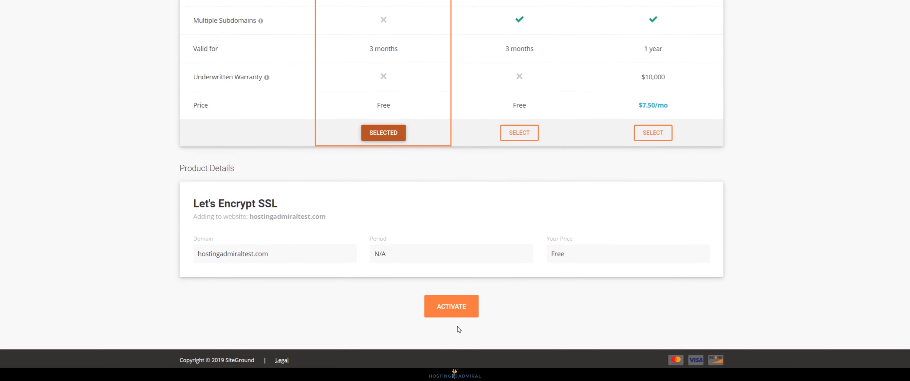
click(477, 300)
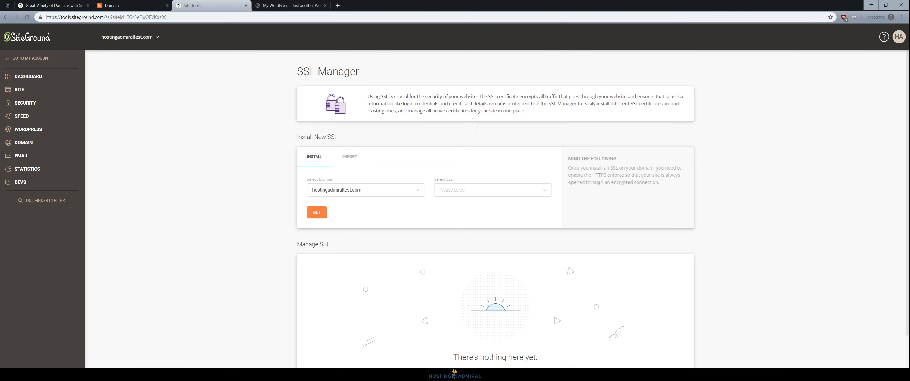
Step: In SSL Manager, install a Let's Encrypt certificate for hostingadmiraltest.com
click(396, 193)
click(379, 208)
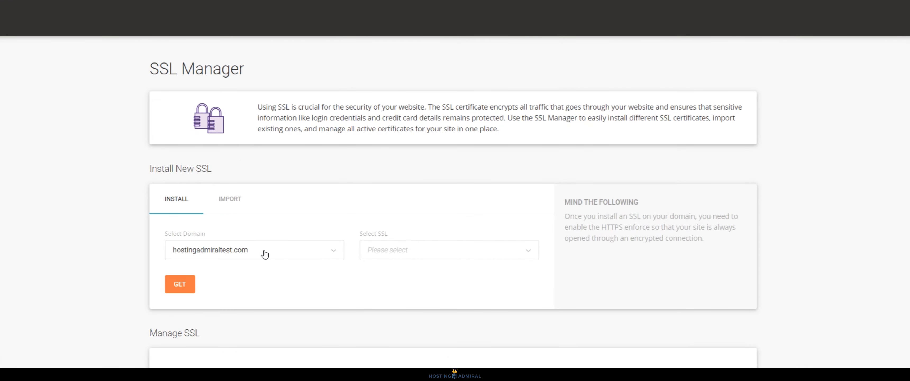
click(265, 253)
click(255, 275)
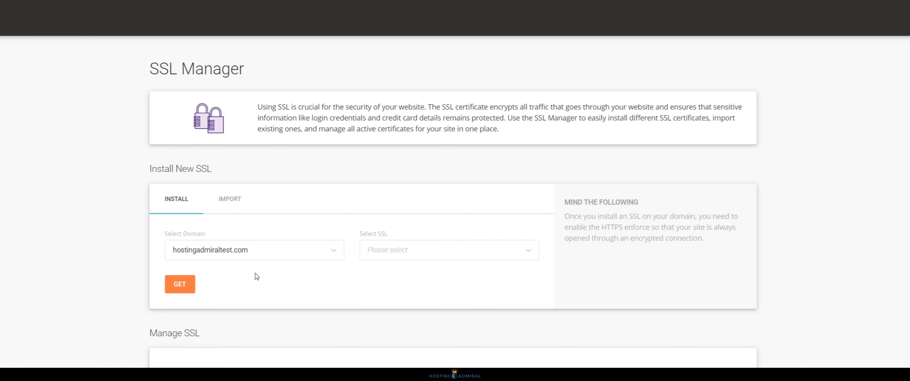
click(402, 250)
click(421, 276)
click(433, 257)
click(429, 281)
click(174, 290)
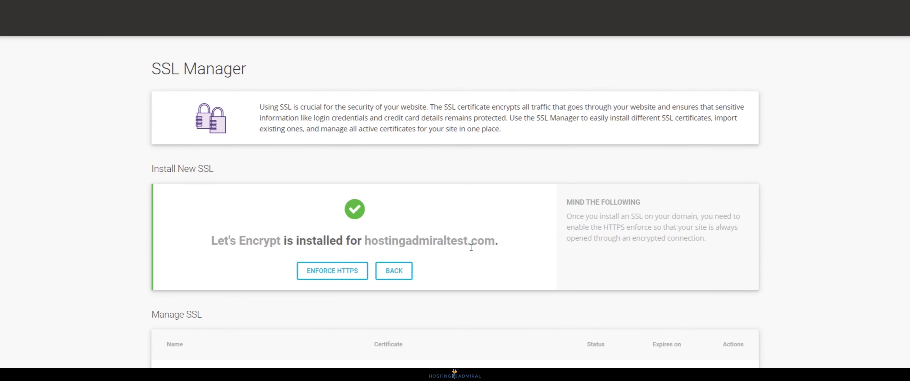
drag(365, 243, 555, 253)
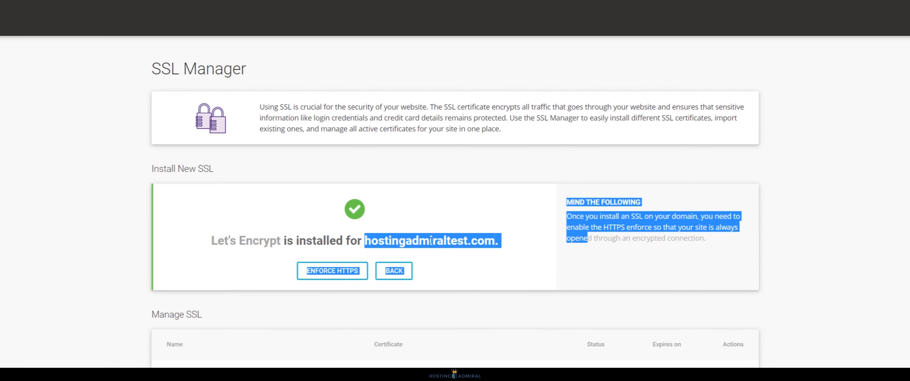
click(555, 253)
Step: Switch on HTTPS Enforce and External Links Rewrite, then go back to the WordPress site
click(343, 278)
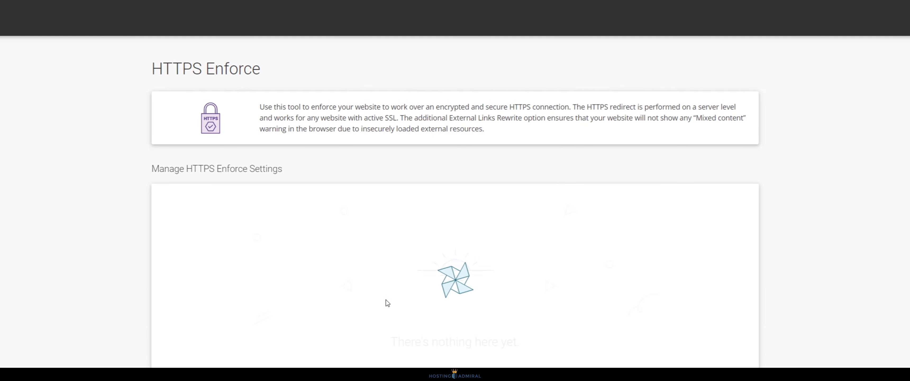
click(598, 229)
click(693, 229)
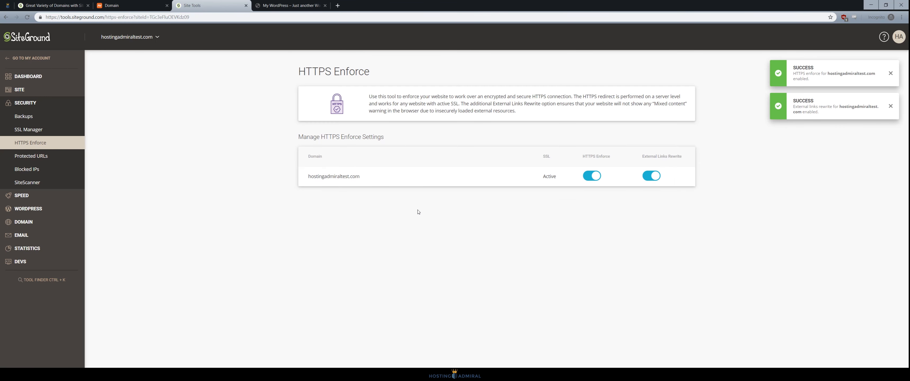
click(288, 5)
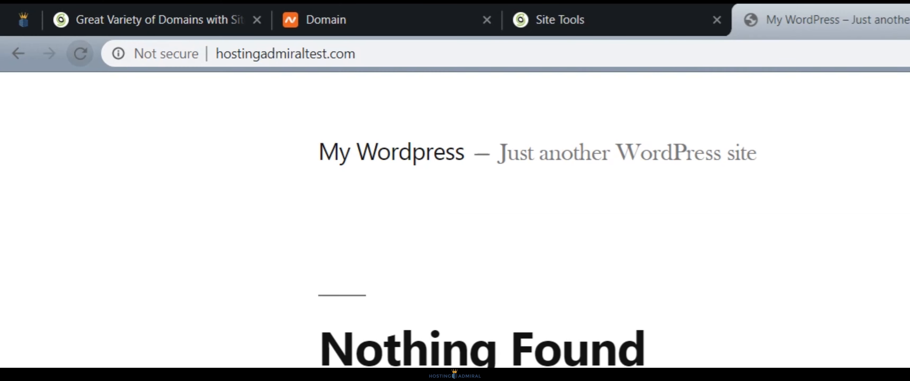
Step: Reload hostingadmiraltest.com and confirm the WordPress site now loads over HTTPS with a padlock
click(28, 17)
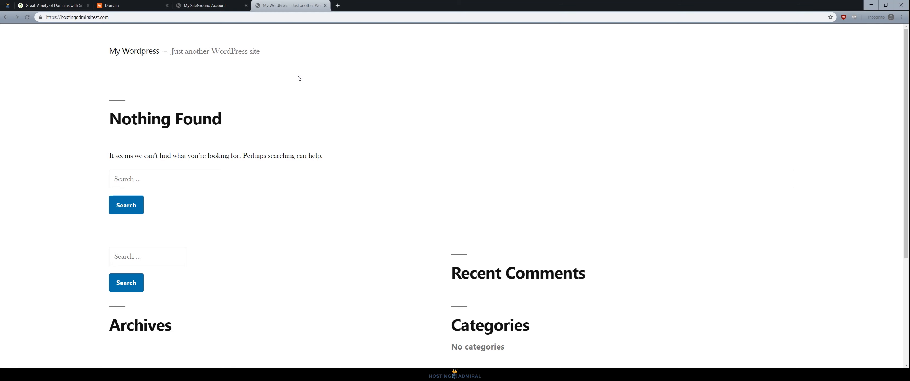
scroll(298, 77, down, 4)
scroll(275, 210, up, 4)
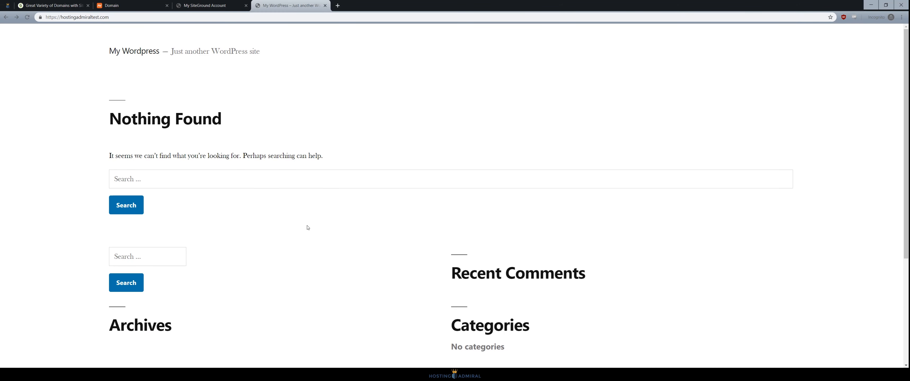